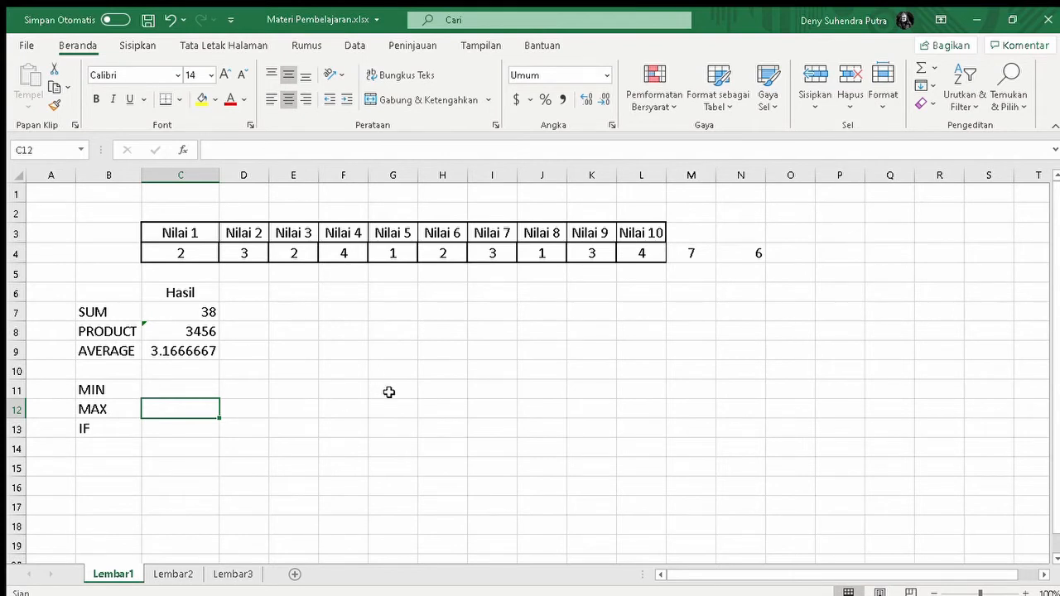
{"action": "left_click", "coordinate": [128, 390]}
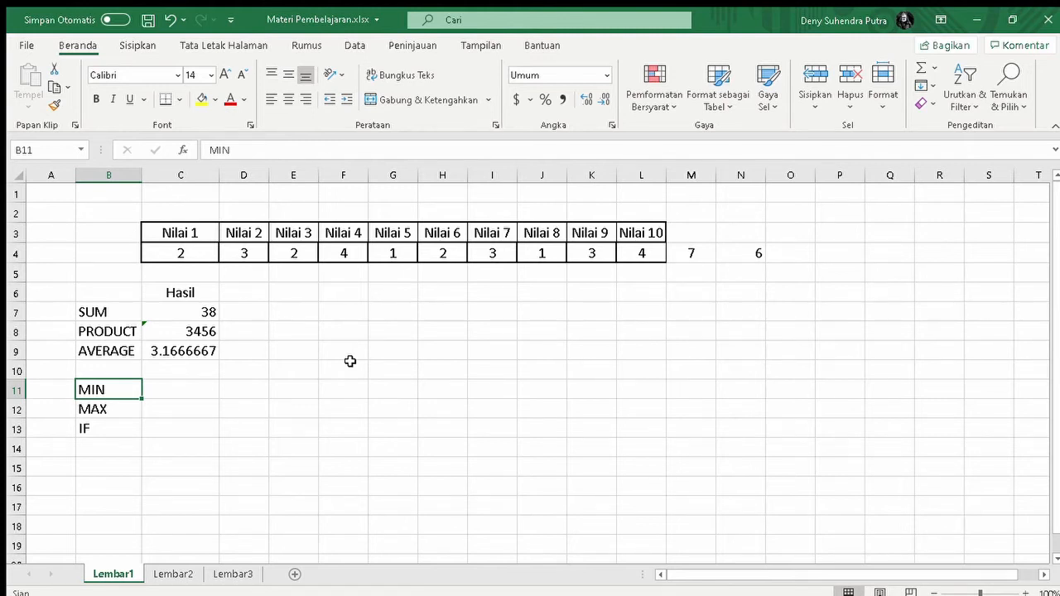
{"action": "left_click_drag", "start_coordinate": [179, 253], "coordinate": [627, 244]}
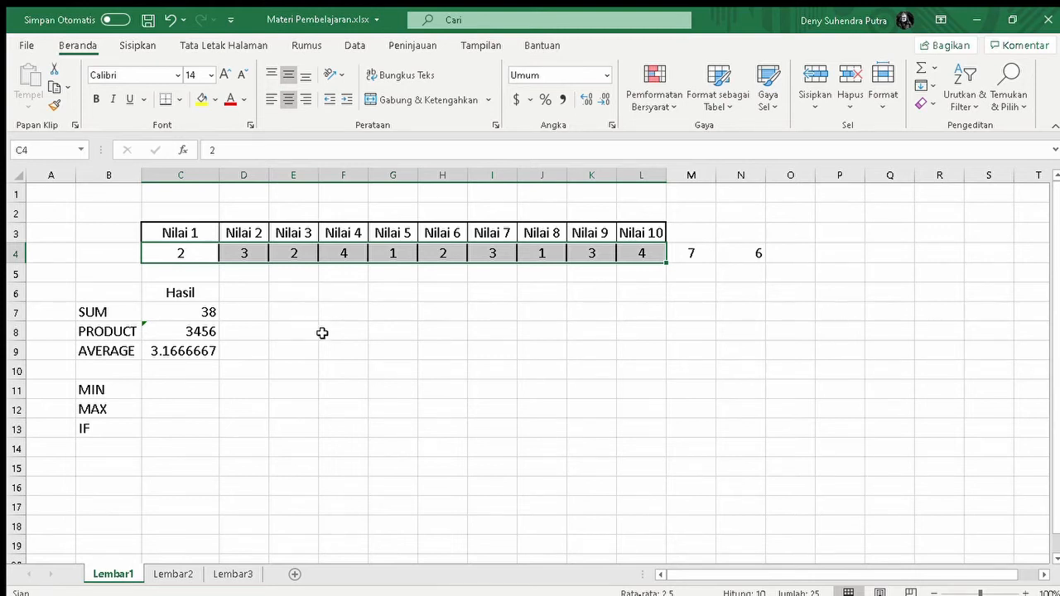
{"action": "left_click", "coordinate": [431, 307]}
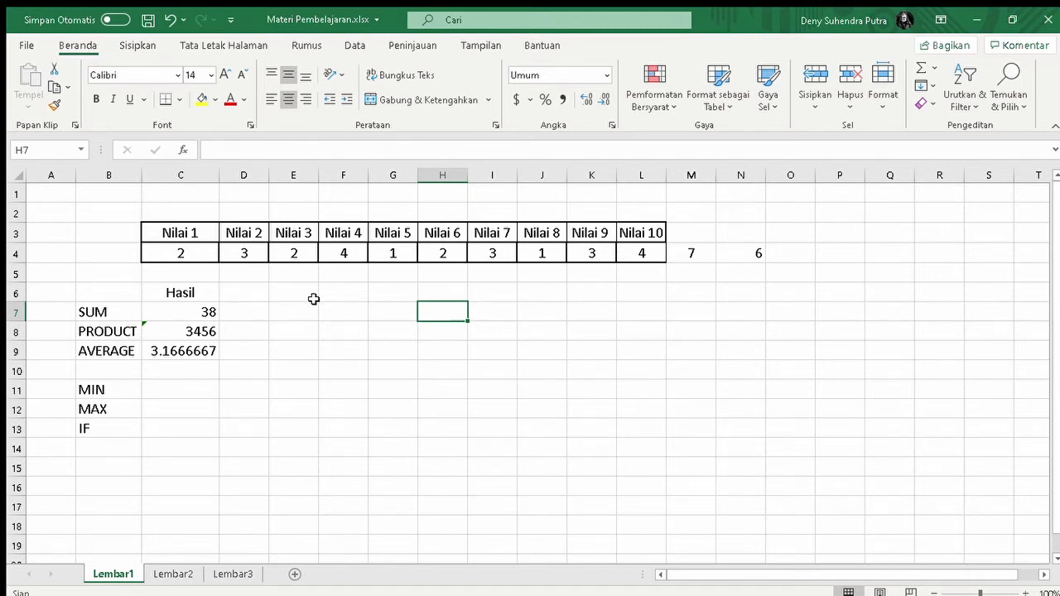
Enter a MIN formula over C4:L4 in cell C11, beside the MIN label.
{"action": "left_click", "coordinate": [183, 391]}
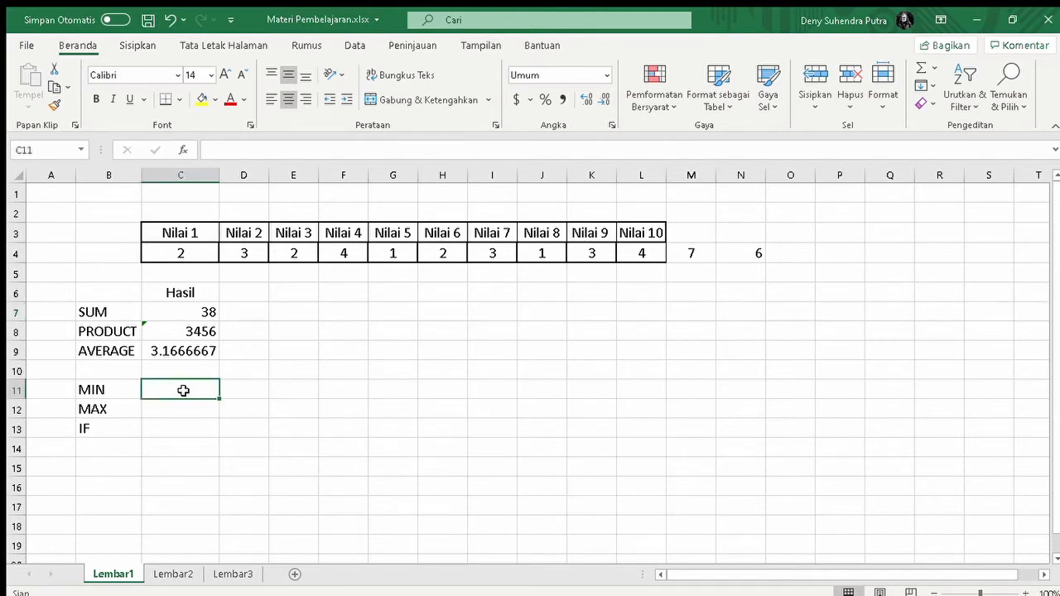
{"action": "type", "text": "="}
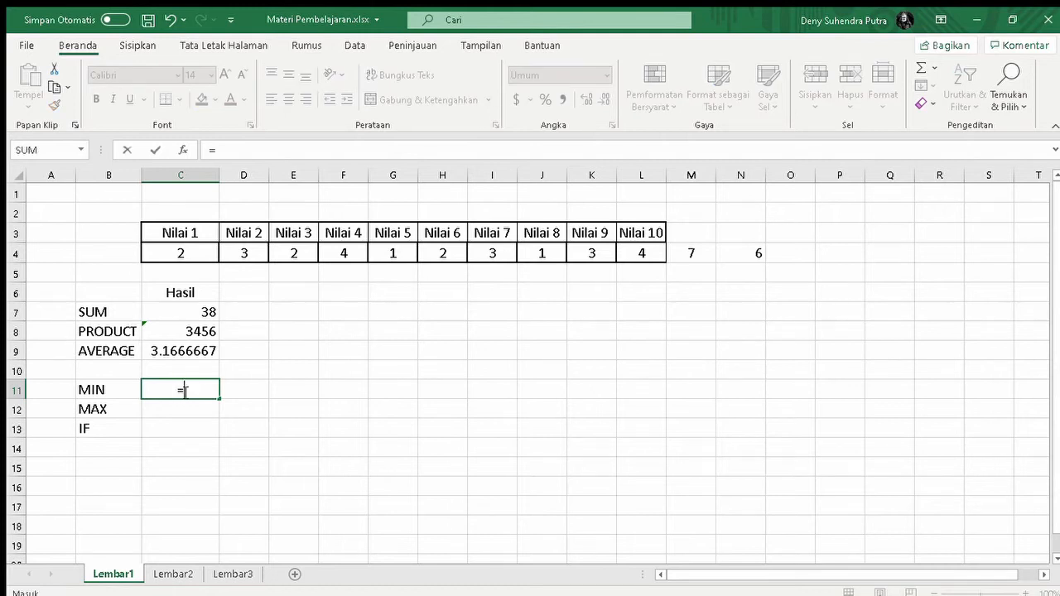
{"action": "type", "text": "min"}
{"action": "key", "text": "Tab"}
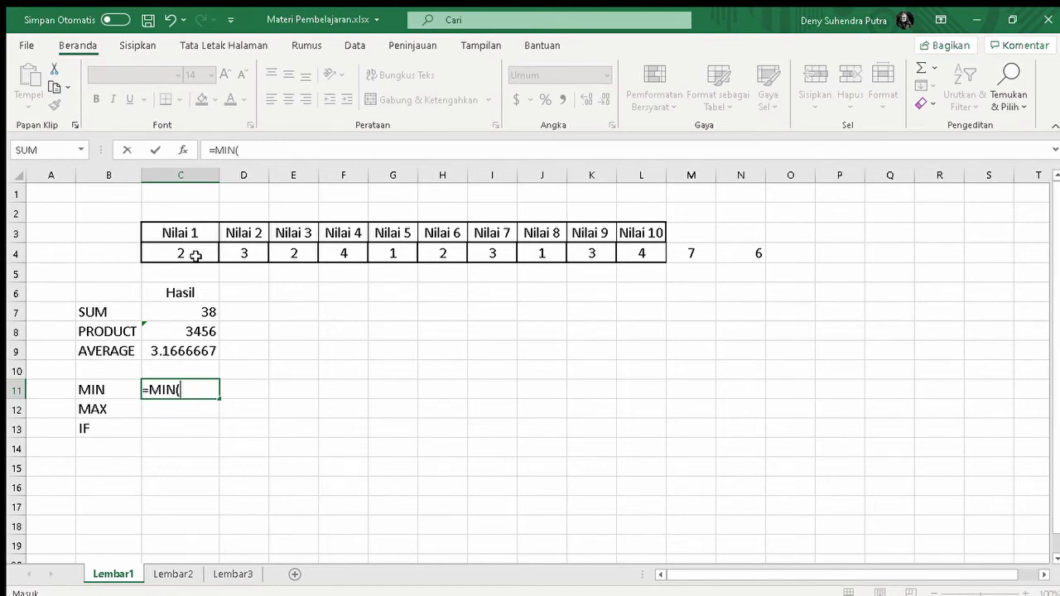
{"action": "left_click_drag", "start_coordinate": [169, 253], "coordinate": [628, 248]}
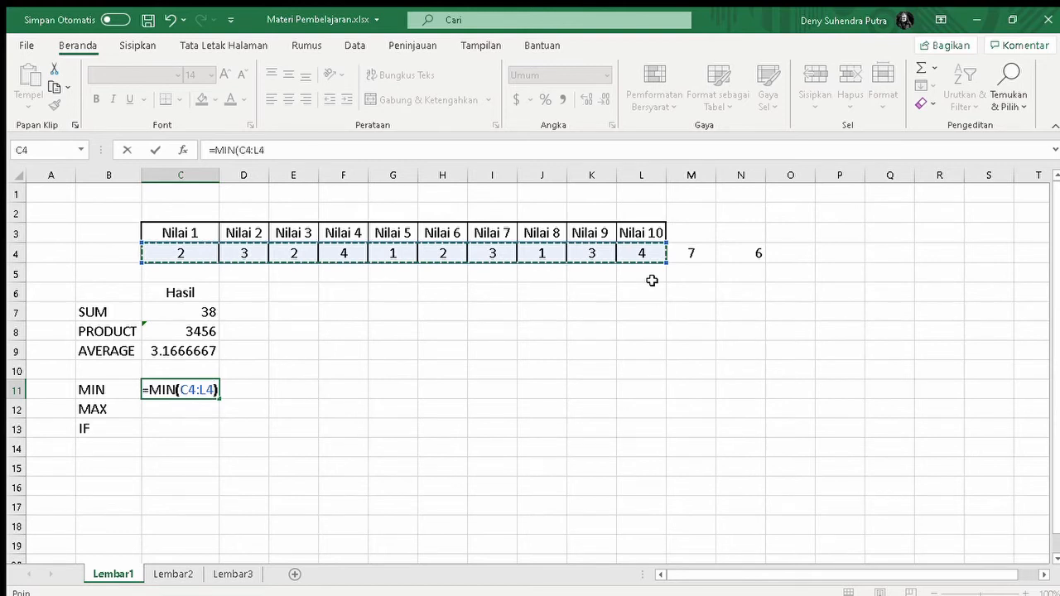
{"action": "key", "text": "Return"}
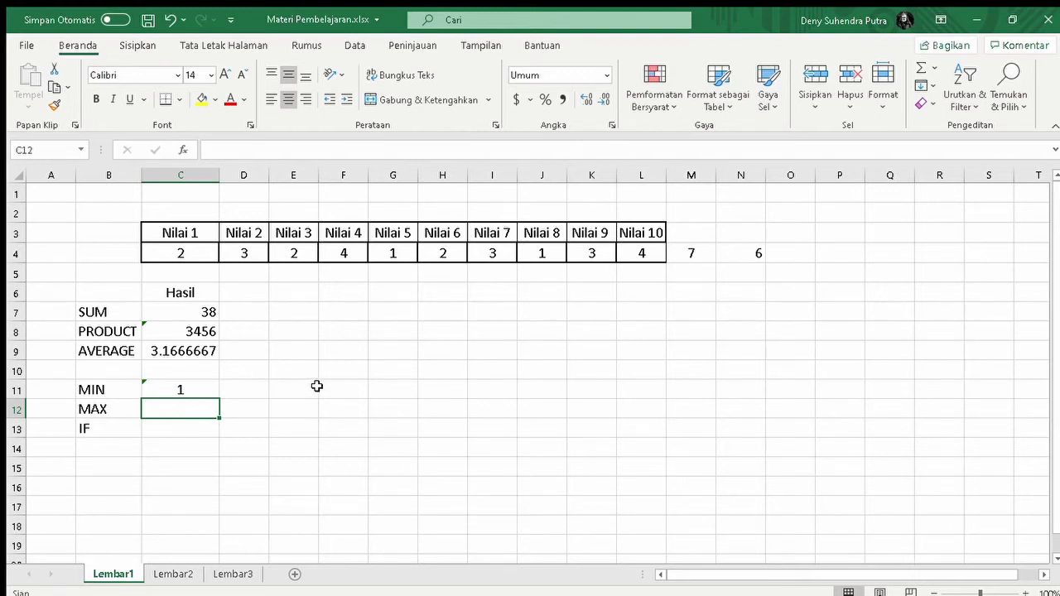
Enter the formula =MAX(C4:L4) in cell C12, beside the MAX label.
{"action": "type", "text": "="}
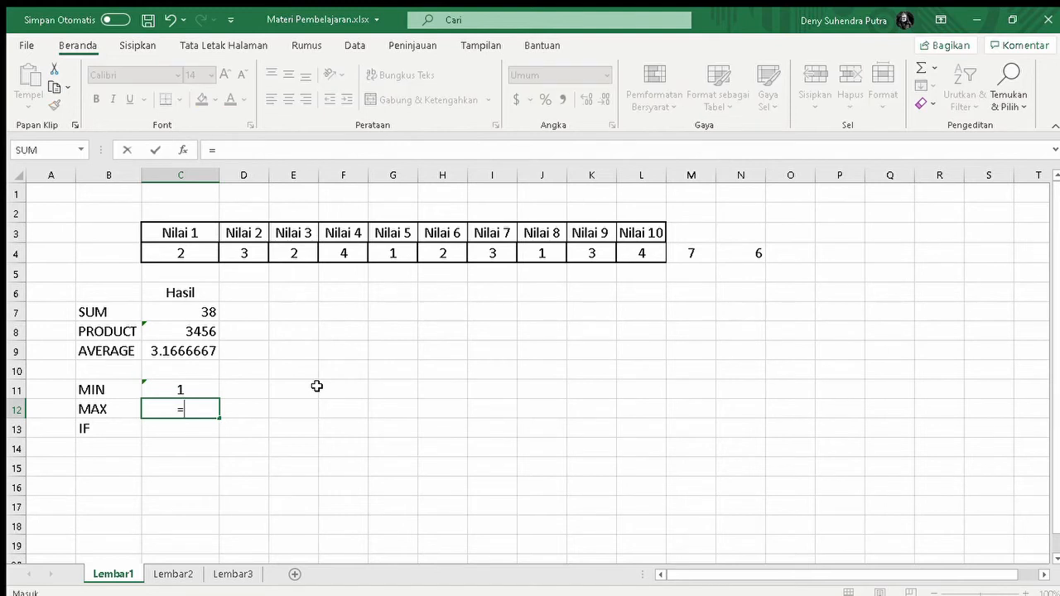
{"action": "type", "text": "MAX("}
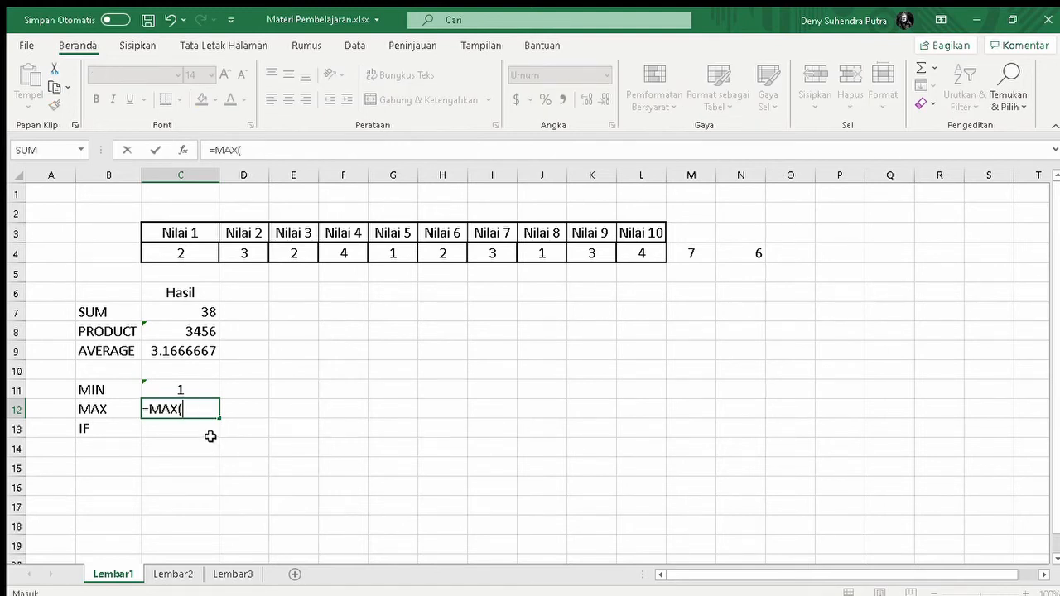
{"action": "left_click", "coordinate": [178, 253]}
{"action": "left_click_drag", "start_coordinate": [178, 253], "coordinate": [627, 255]}
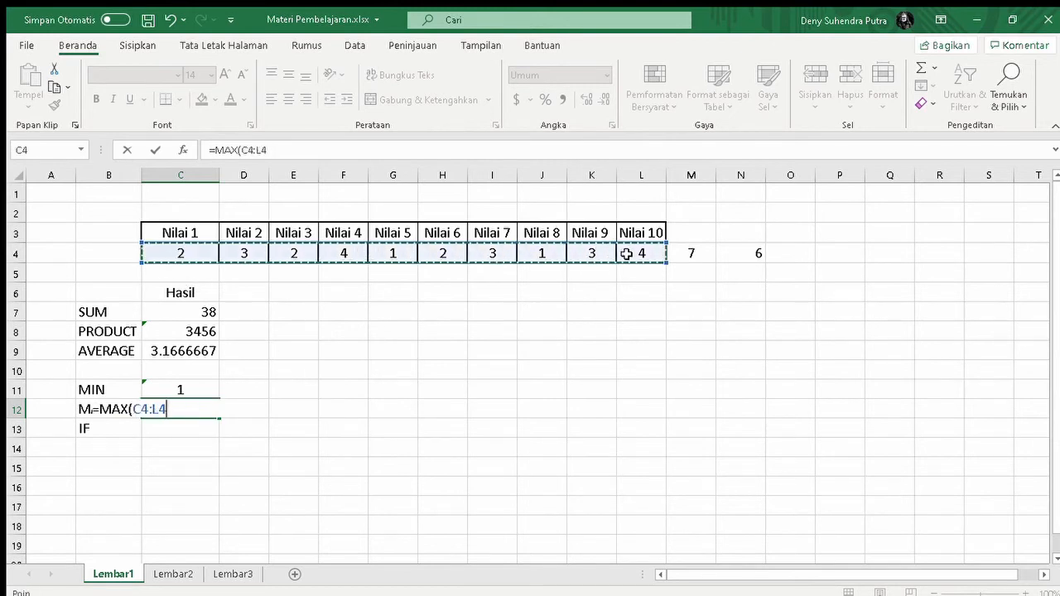
{"action": "type", "text": ")"}
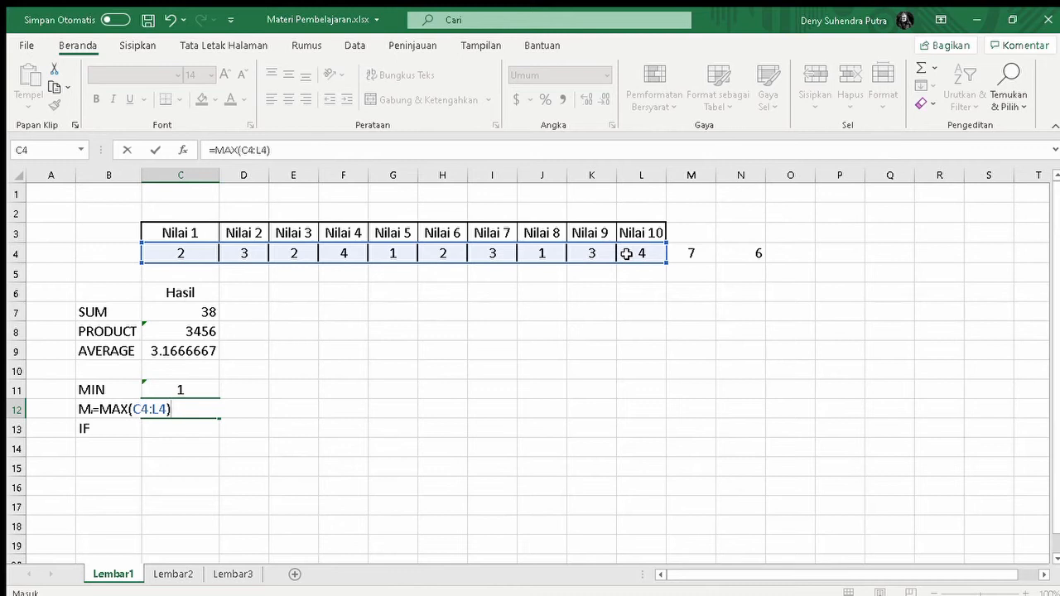
{"action": "key", "text": "Return"}
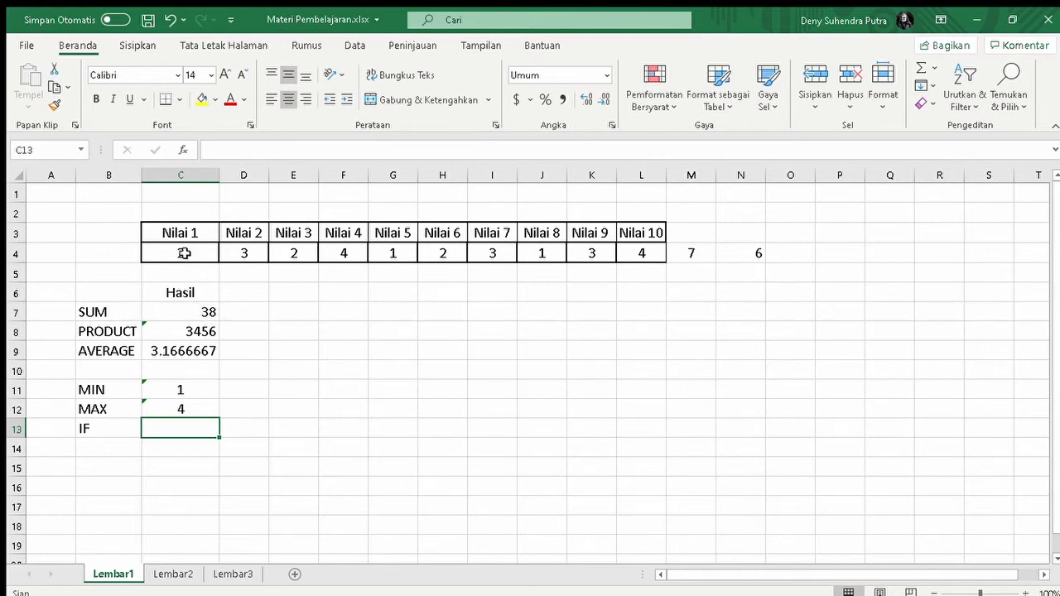
Replace the SUM result formula in cell C7 with =SUM(C4:L4), covering only Nilai 1 to Nilai 10.
{"action": "left_click", "coordinate": [209, 311]}
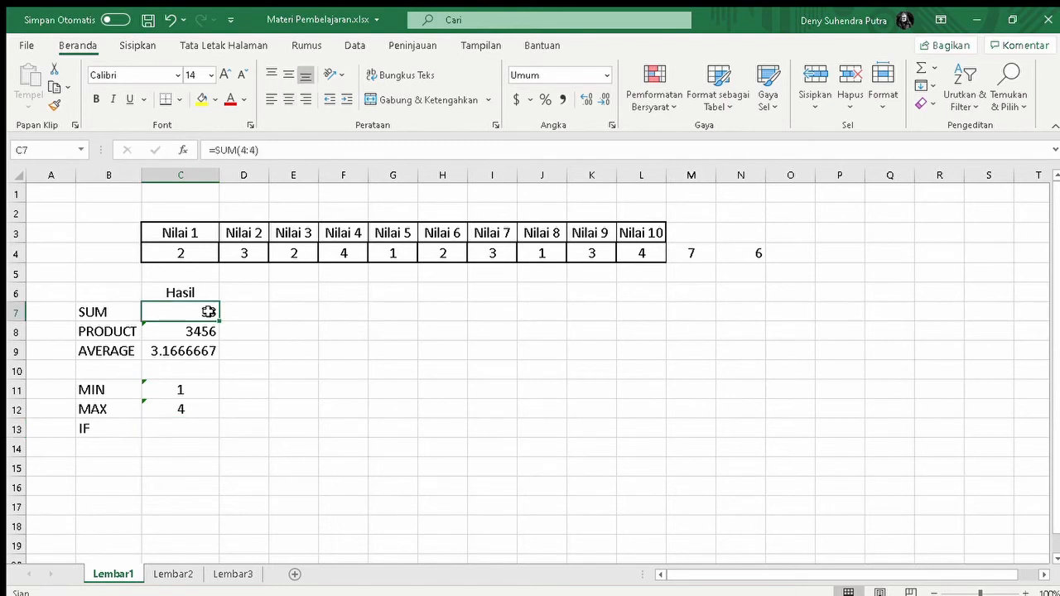
{"action": "type", "text": "=SUN"}
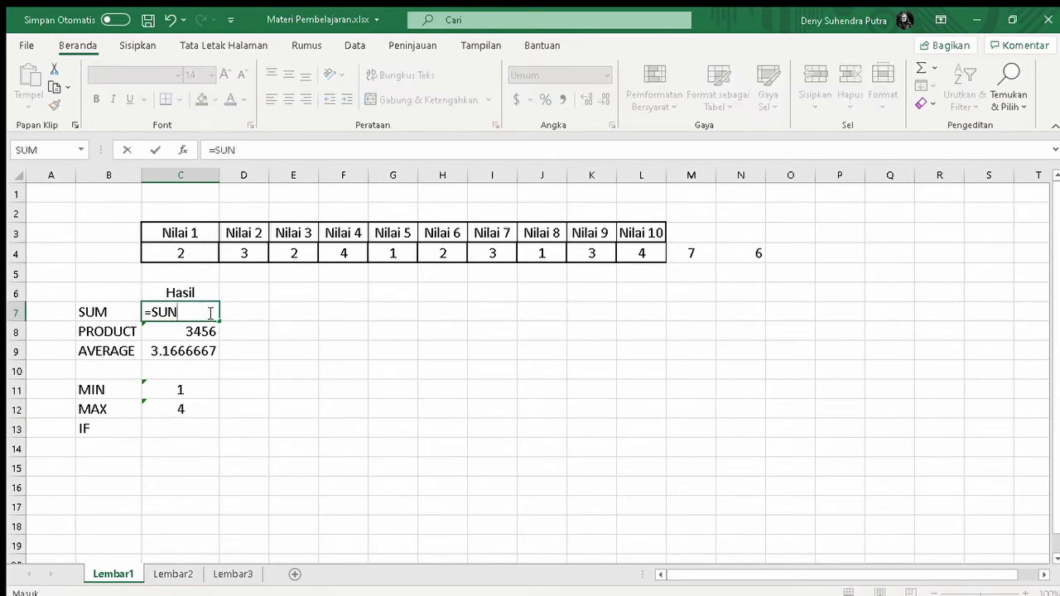
{"action": "key", "text": "BackSpace"}
{"action": "type", "text": "M("}
{"action": "left_click_drag", "start_coordinate": [174, 253], "coordinate": [621, 253]}
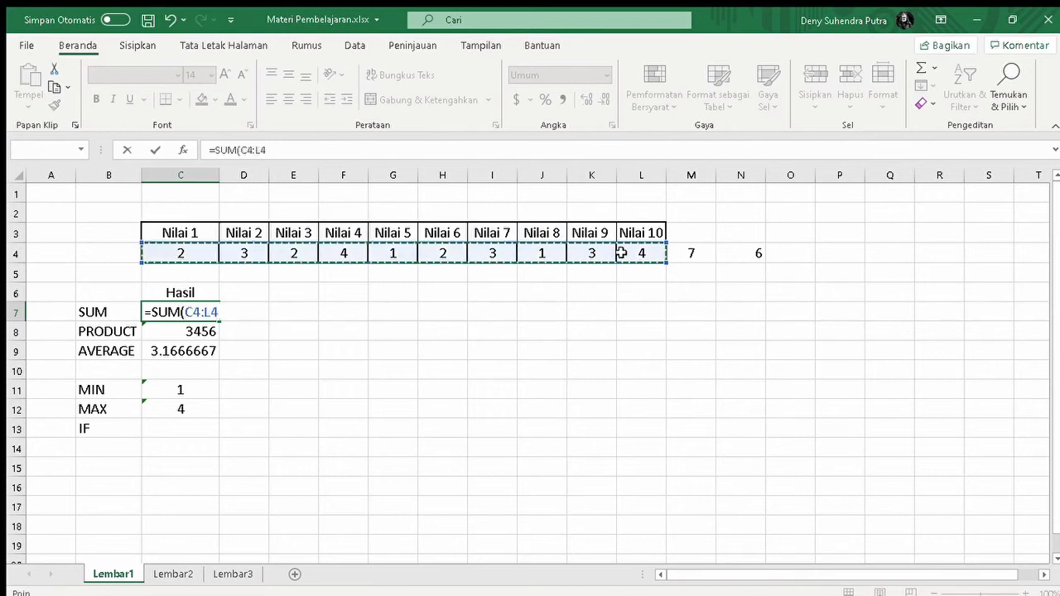
{"action": "type", "text": ")"}
{"action": "key", "text": "Return"}
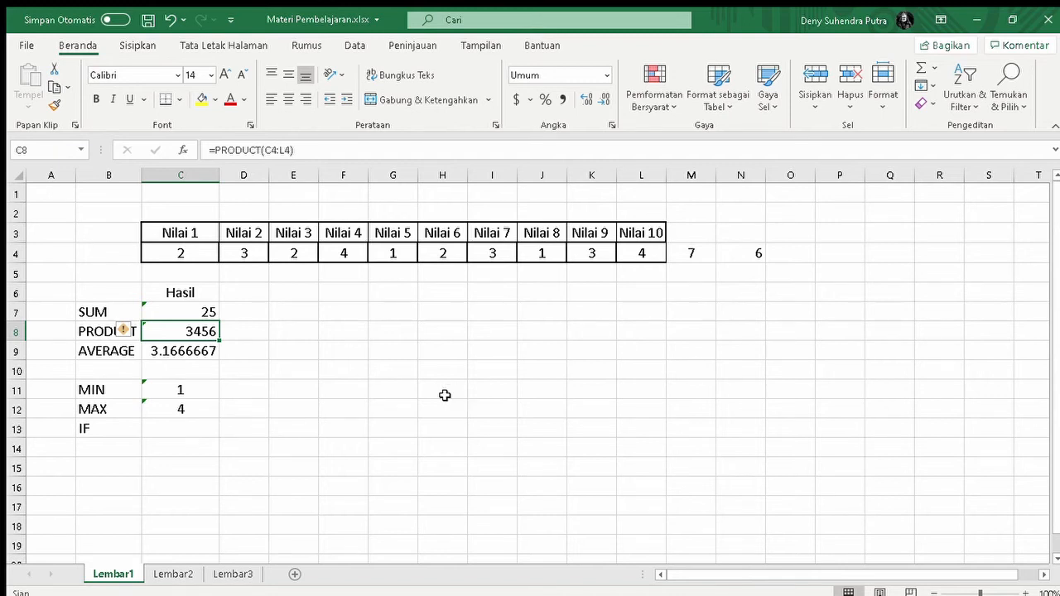
Start an IF formula in cell C13 with the condition SUM(C4:L4)>20.
{"action": "left_click", "coordinate": [177, 430]}
{"action": "type", "text": "="}
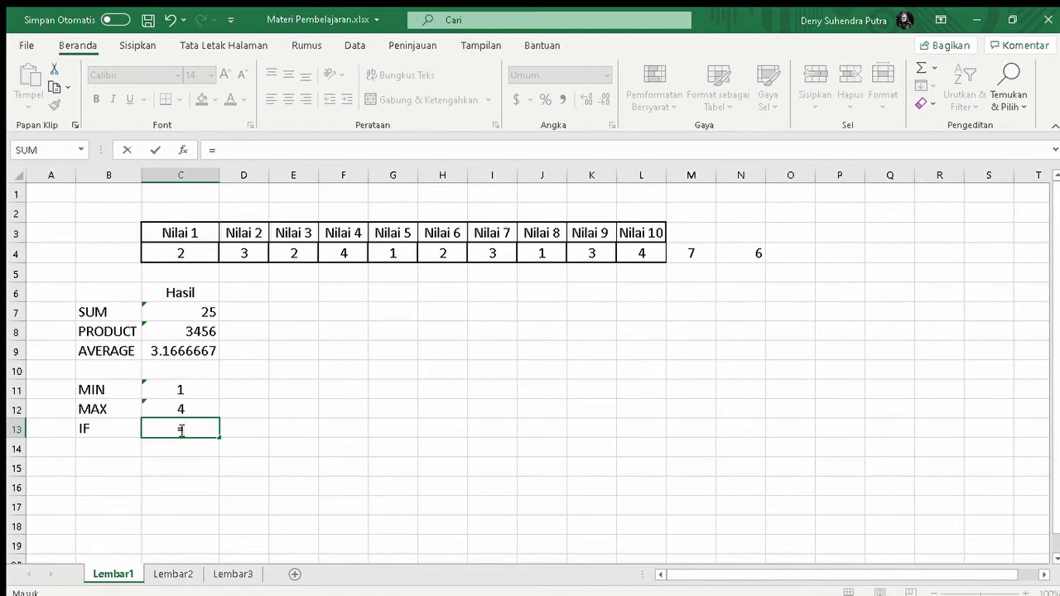
{"action": "type", "text": "IF(SUM"}
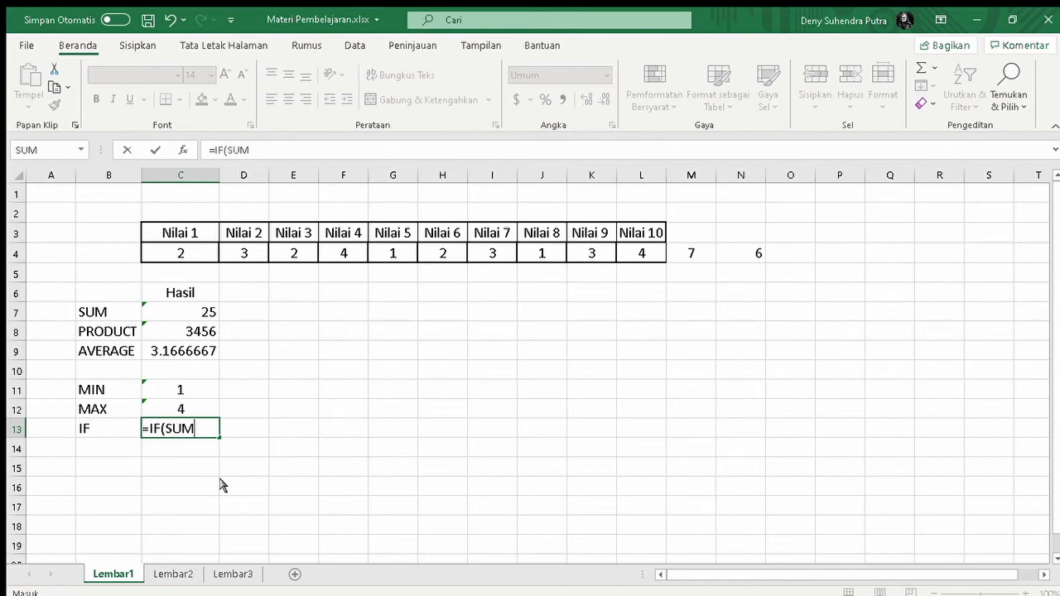
{"action": "type", "text": "("}
{"action": "left_click_drag", "start_coordinate": [180, 252], "coordinate": [632, 250]}
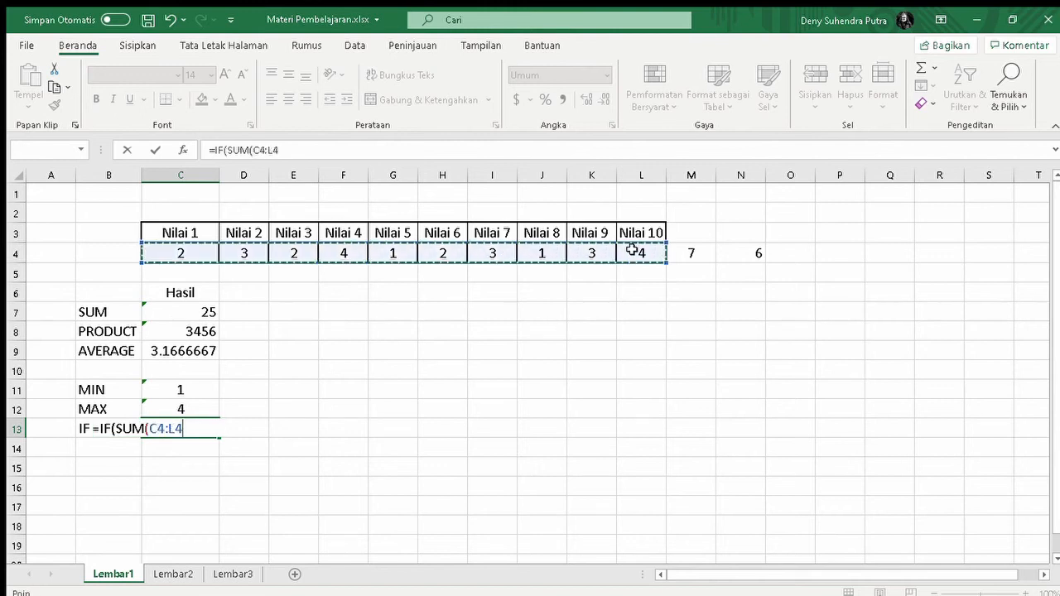
{"action": "type", "text": ")>"}
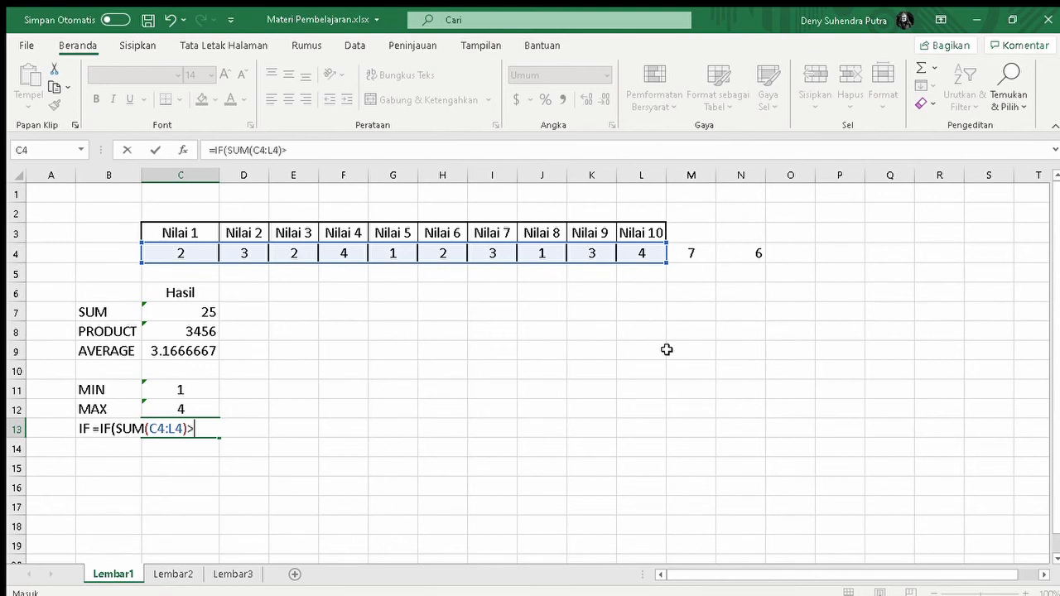
{"action": "type", "text": "20,\""}
Complete the IF formula with "Jumlah Banyak" as the true result and "jumlah Sedikit" as the false result, and fit column C's width to its contents.
{"action": "left_click", "coordinate": [306, 150]}
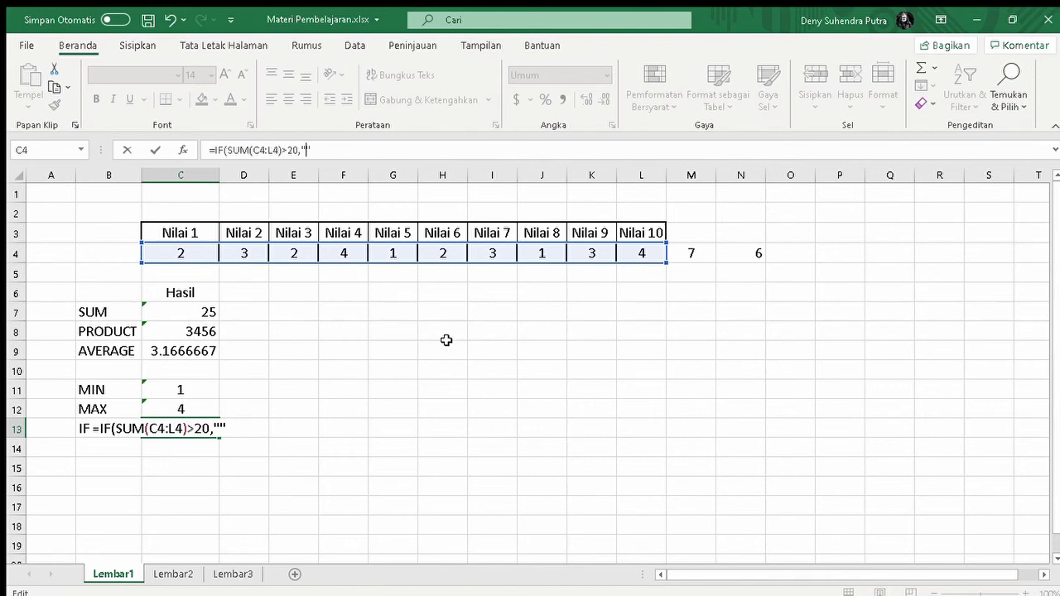
{"action": "type", "text": "Jumlah "}
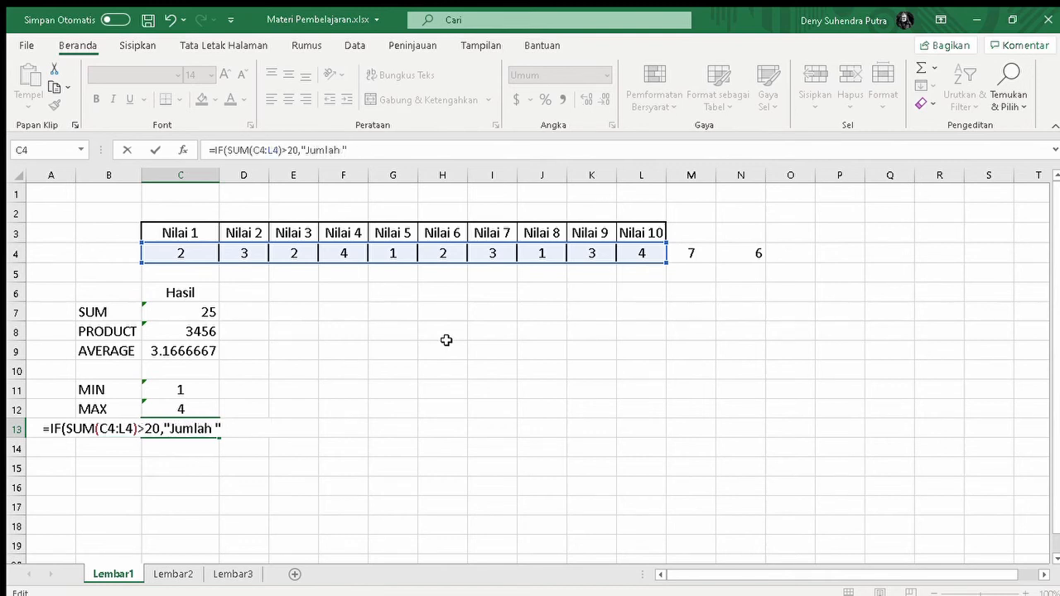
{"action": "type", "text": "Banyak"}
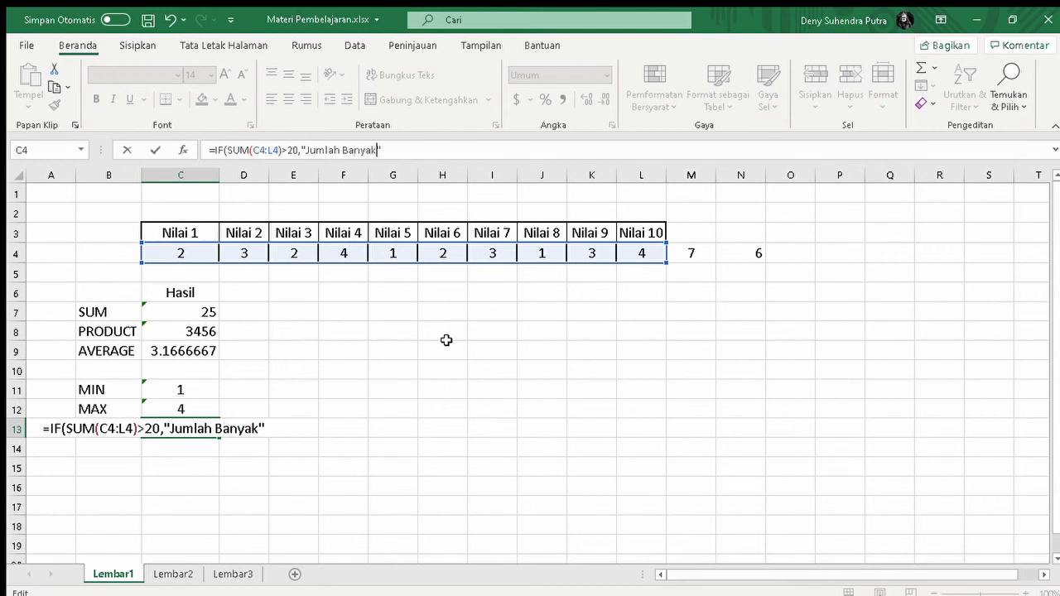
{"action": "left_click", "coordinate": [404, 152]}
{"action": "type", "text": "jumla"}
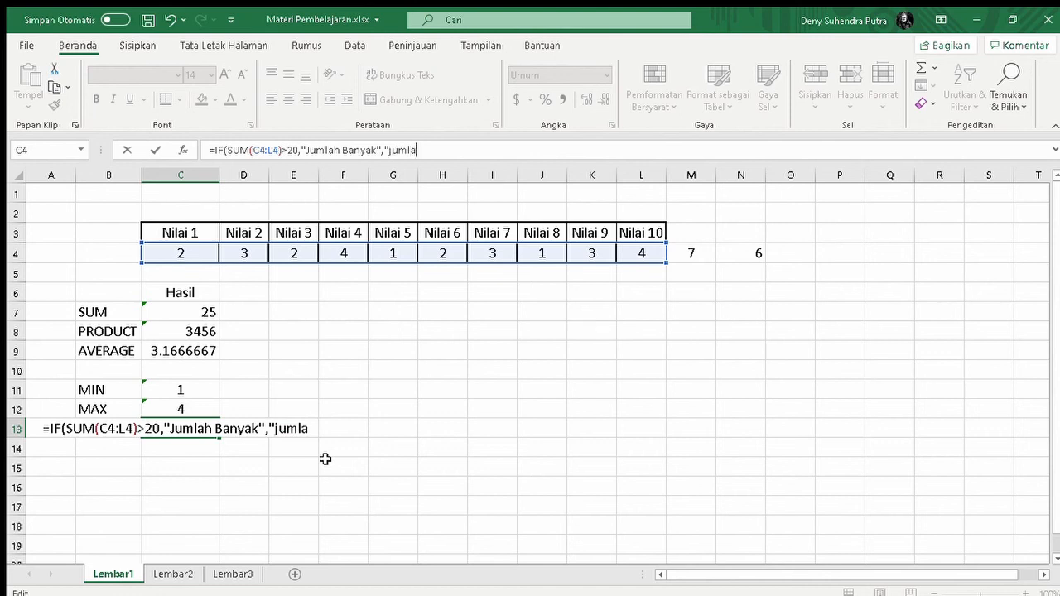
{"action": "type", "text": "h Sedikit"}
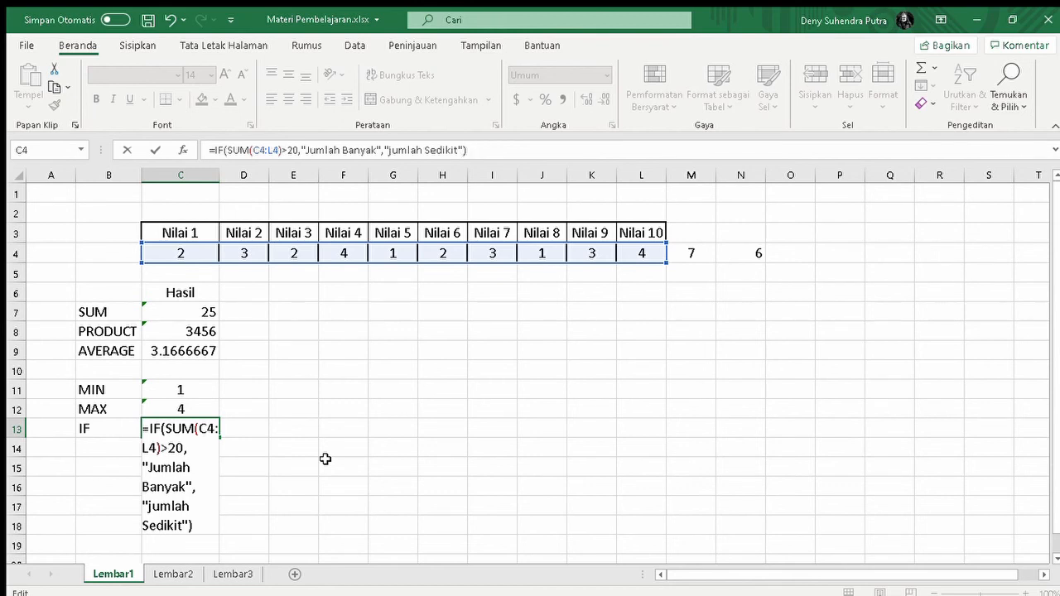
{"action": "key", "text": "Return"}
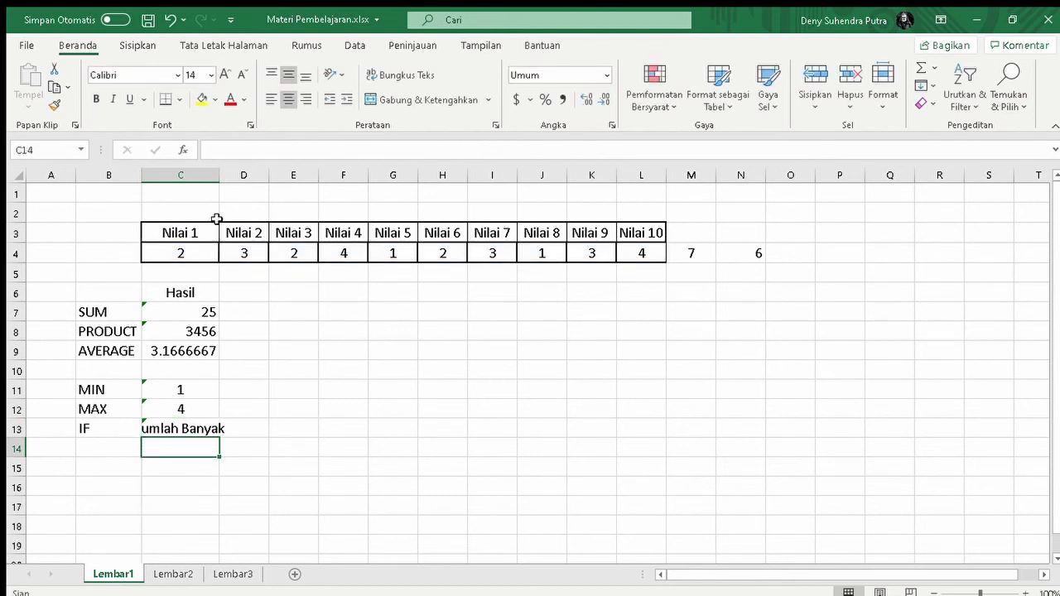
{"action": "double_click", "coordinate": [219, 175]}
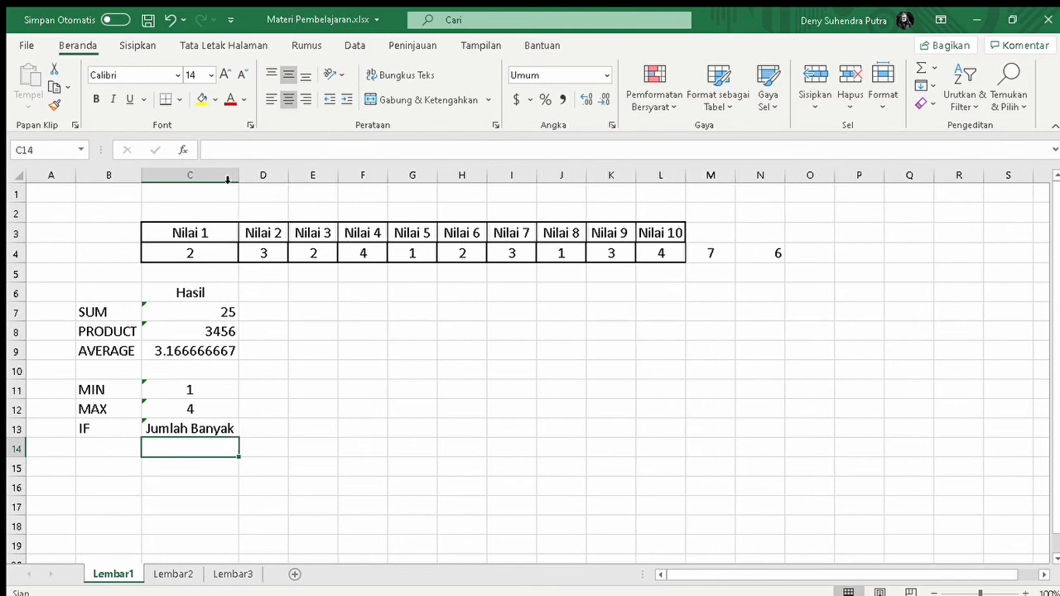
Examine the IF formula in cell C13 against the values in C4:L4.
{"action": "left_click", "coordinate": [231, 430]}
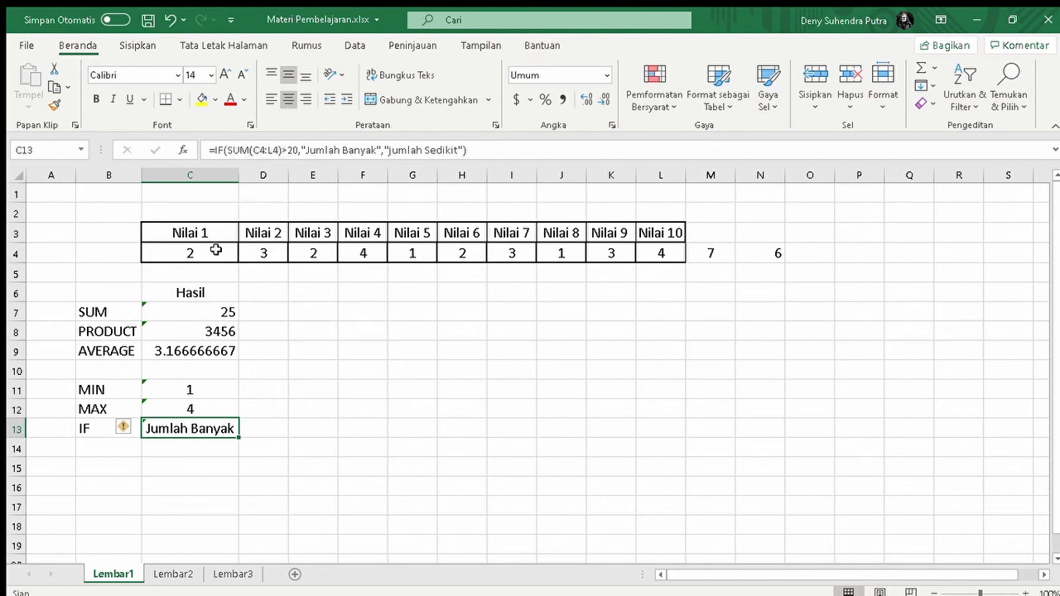
{"action": "left_click", "coordinate": [198, 253]}
{"action": "left_click_drag", "start_coordinate": [198, 254], "coordinate": [654, 254]}
{"action": "left_click", "coordinate": [279, 328]}
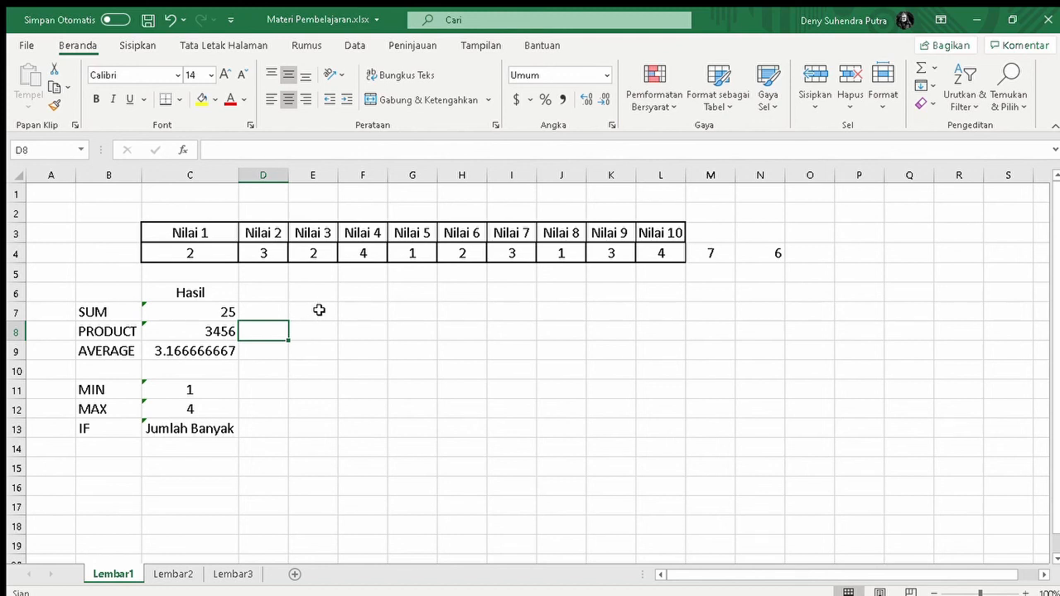
{"action": "left_click", "coordinate": [212, 434]}
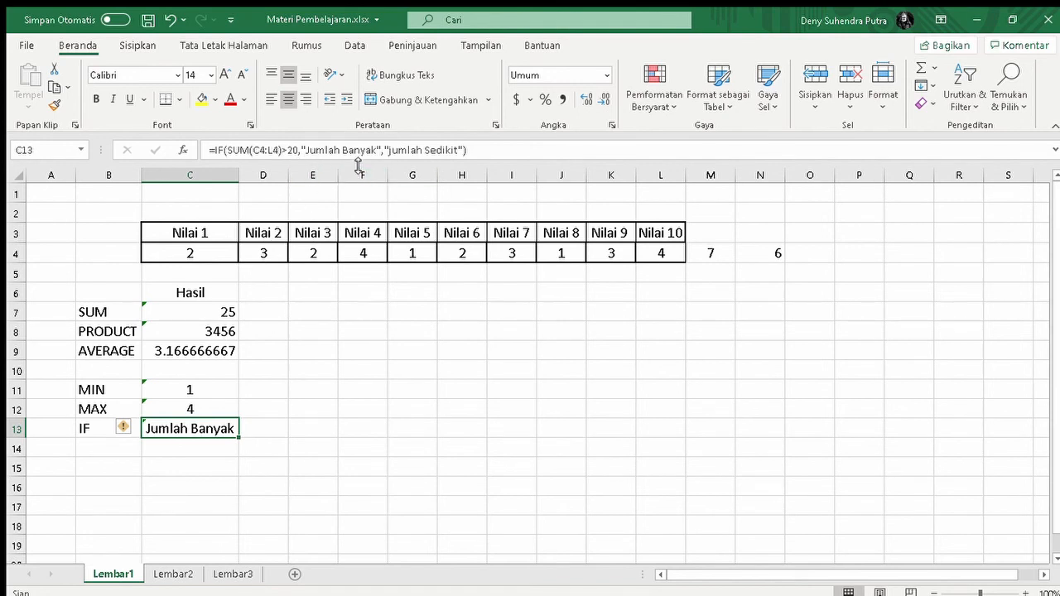
{"action": "left_click_drag", "start_coordinate": [199, 252], "coordinate": [646, 247]}
{"action": "left_click", "coordinate": [646, 248]}
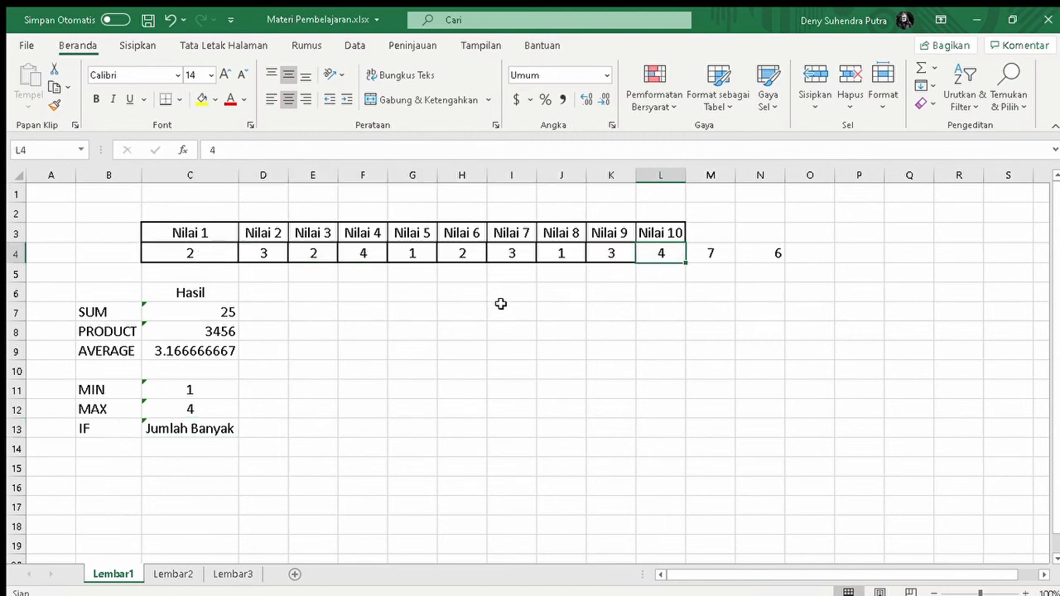
{"action": "left_click", "coordinate": [320, 424]}
{"action": "left_click", "coordinate": [226, 430]}
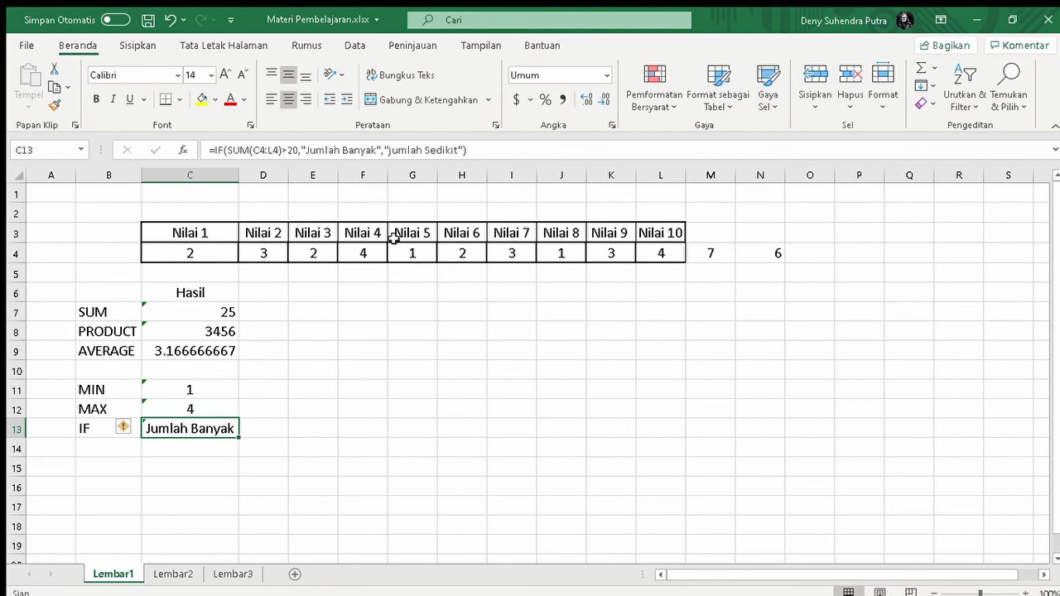